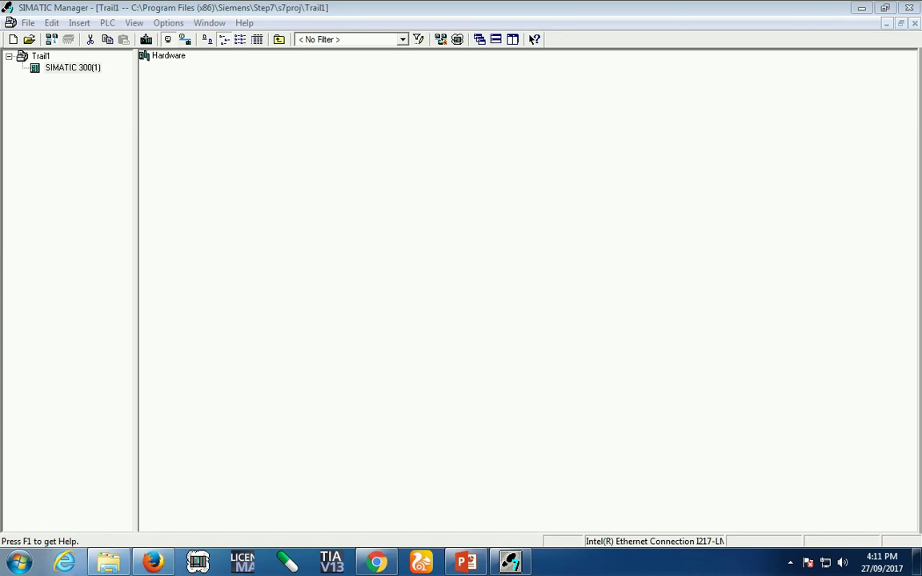
# Open the hardware configuration of the SIMATIC 300(1) station in project Trail1
pyautogui.click(496, 280)
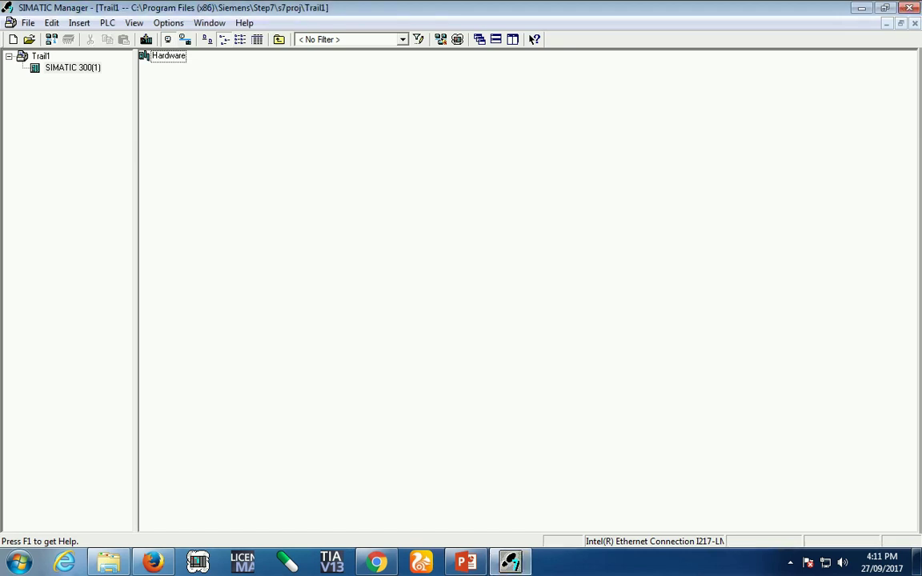
pyautogui.click(72, 68)
pyautogui.click(168, 56)
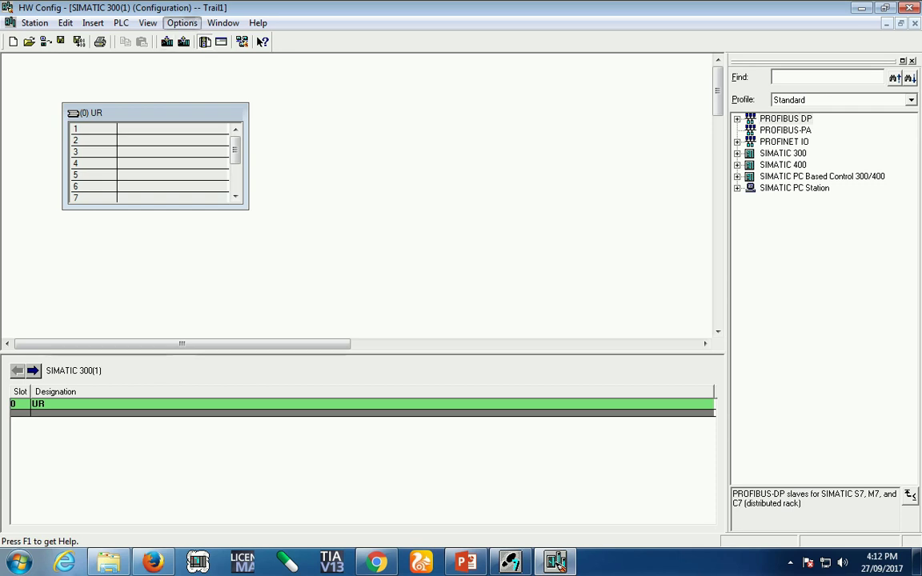
# Start a GSD file installation from a directory and browse for its source folder
pyautogui.click(182, 23)
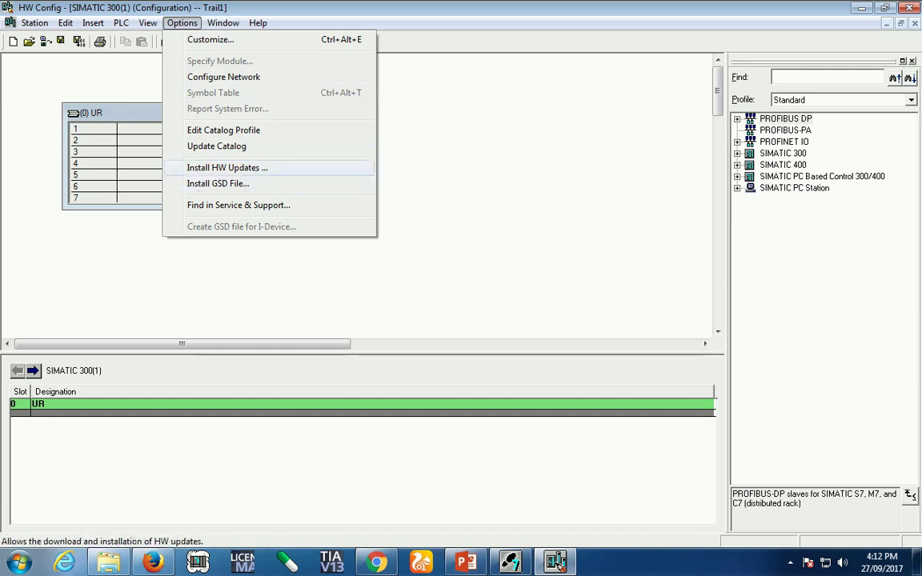
pyautogui.click(218, 183)
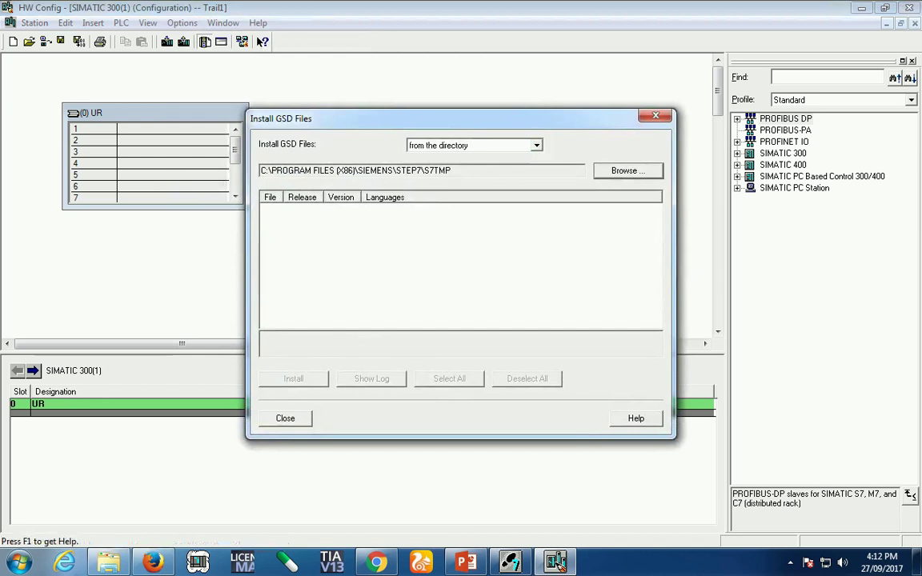
pyautogui.click(629, 170)
pyautogui.moveTo(559, 275); pyautogui.dragTo(559, 219)
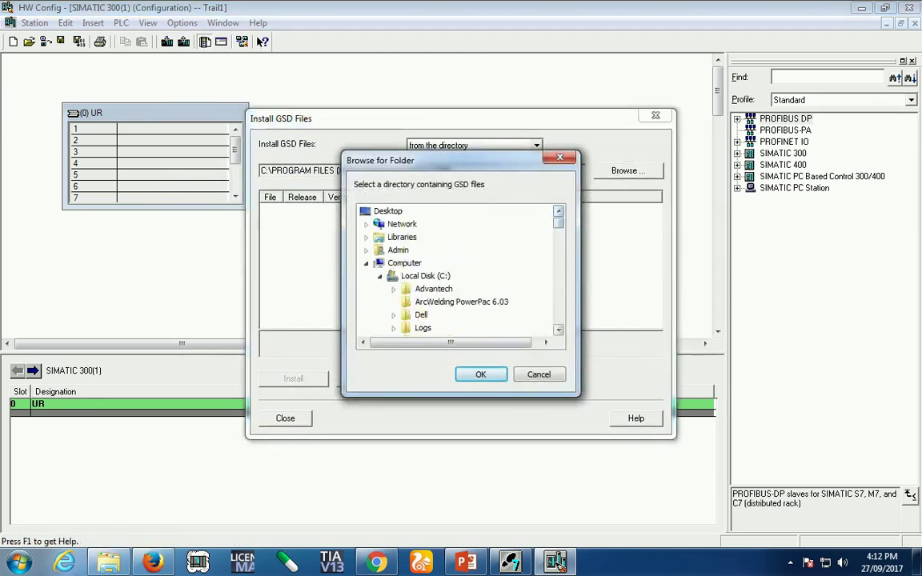
pyautogui.click(367, 264)
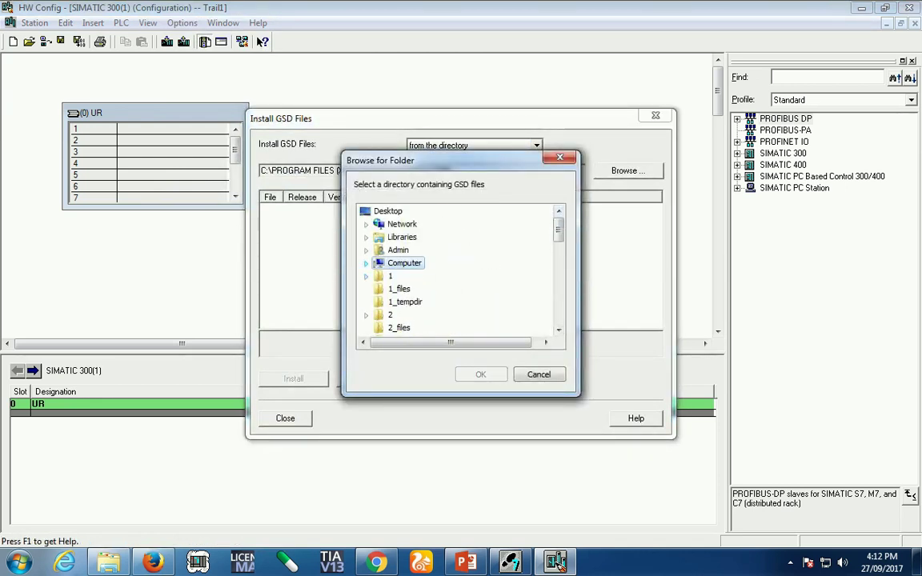
pyautogui.click(366, 276)
pyautogui.scroll(-6, 456, 268)
pyautogui.scroll(-5, 457, 268)
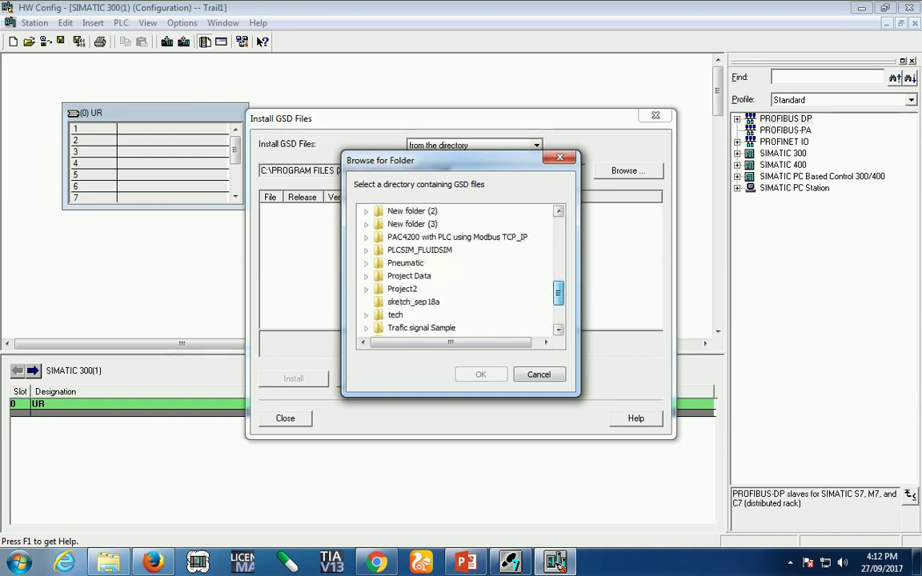
pyautogui.scroll(-1, 456, 268)
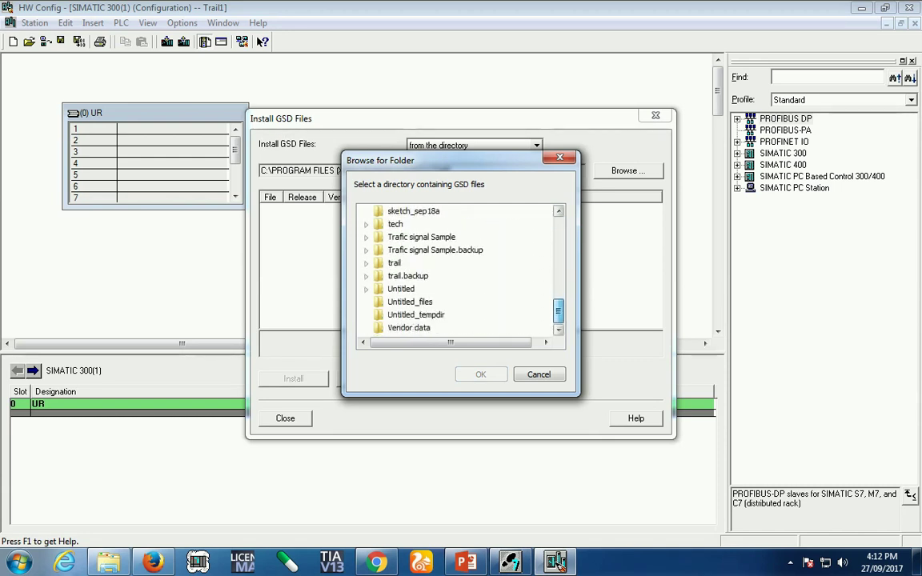
pyautogui.scroll(4, 457, 268)
pyautogui.moveTo(558, 282); pyautogui.dragTo(559, 228)
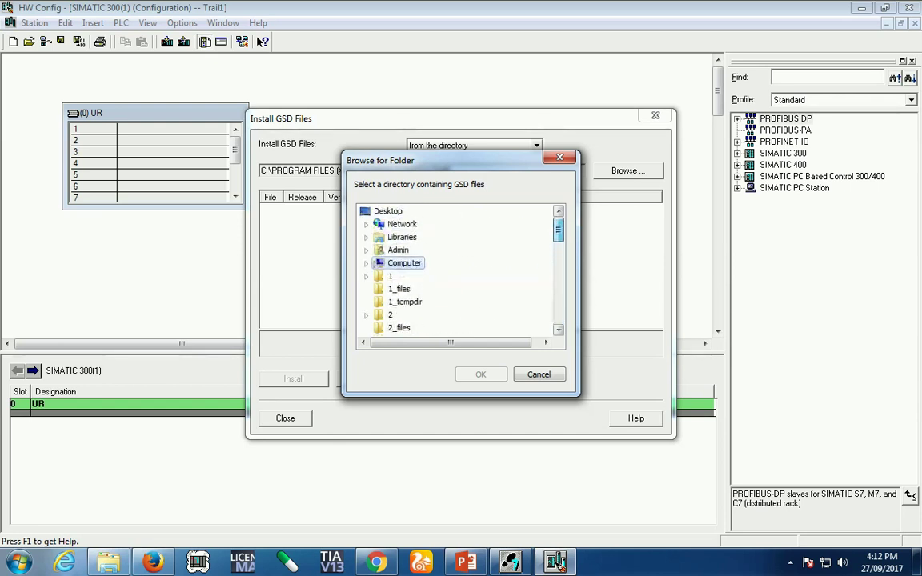
pyautogui.click(367, 263)
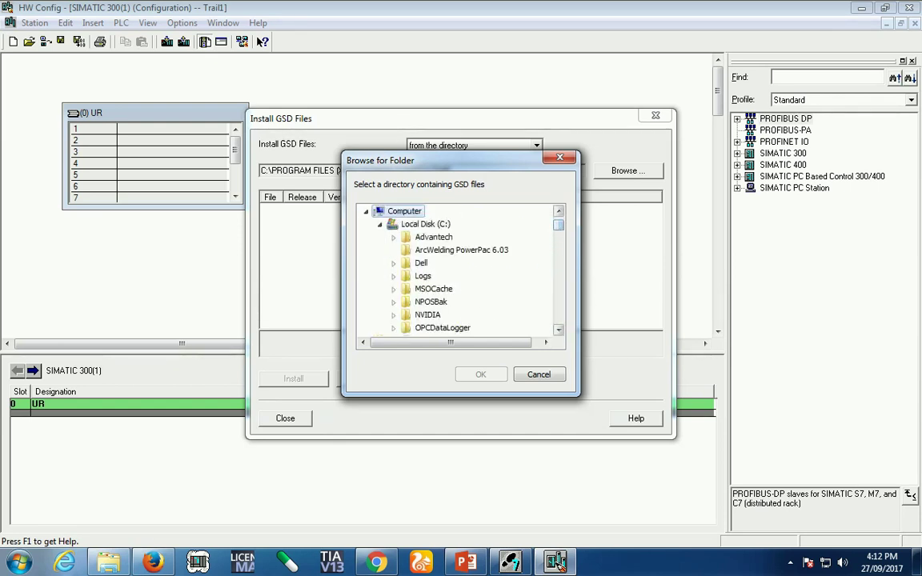
# Choose the GSD File PAC 4200 folder on Local Disk (D:) as the source directory for the GSD files
pyautogui.scroll(-10, 456, 268)
pyautogui.scroll(-15, 460, 268)
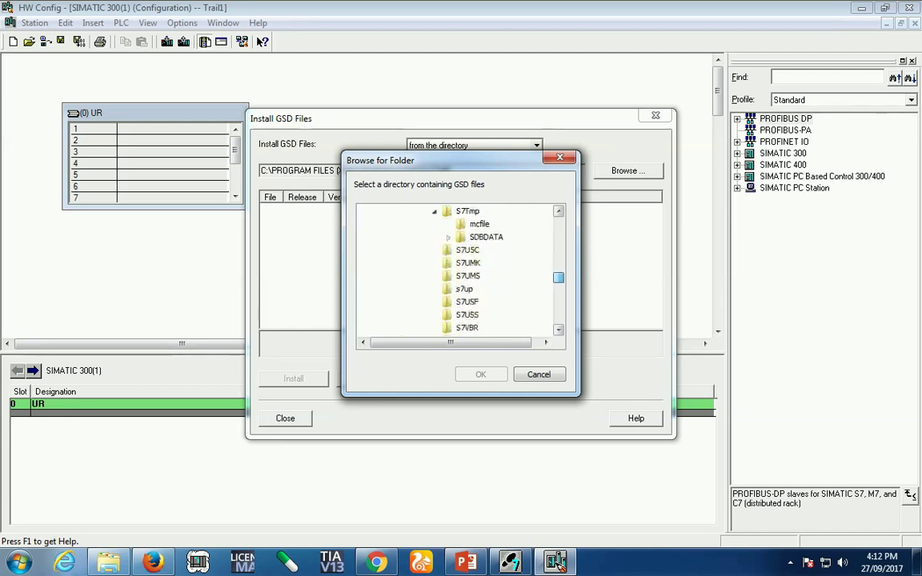
pyautogui.scroll(-5, 460, 268)
pyautogui.scroll(4, 460, 268)
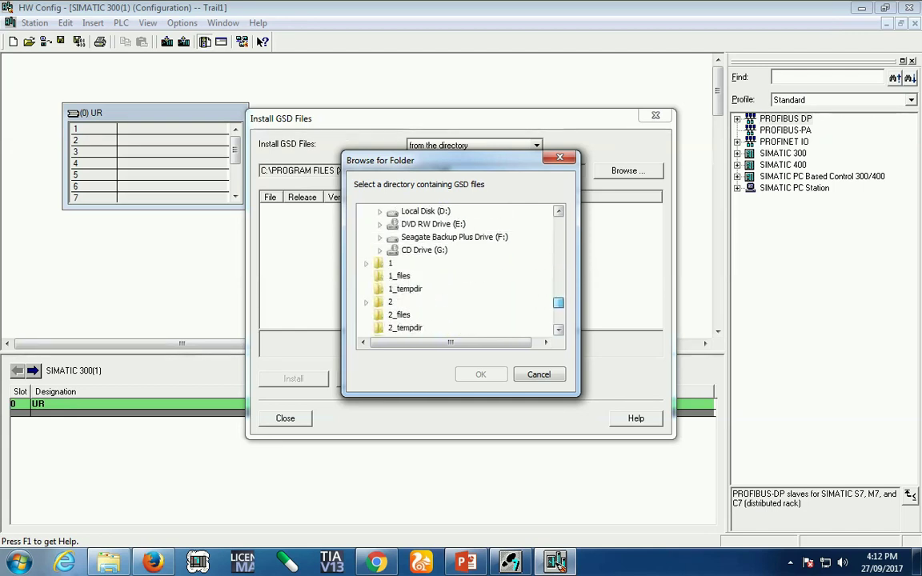
pyautogui.click(380, 263)
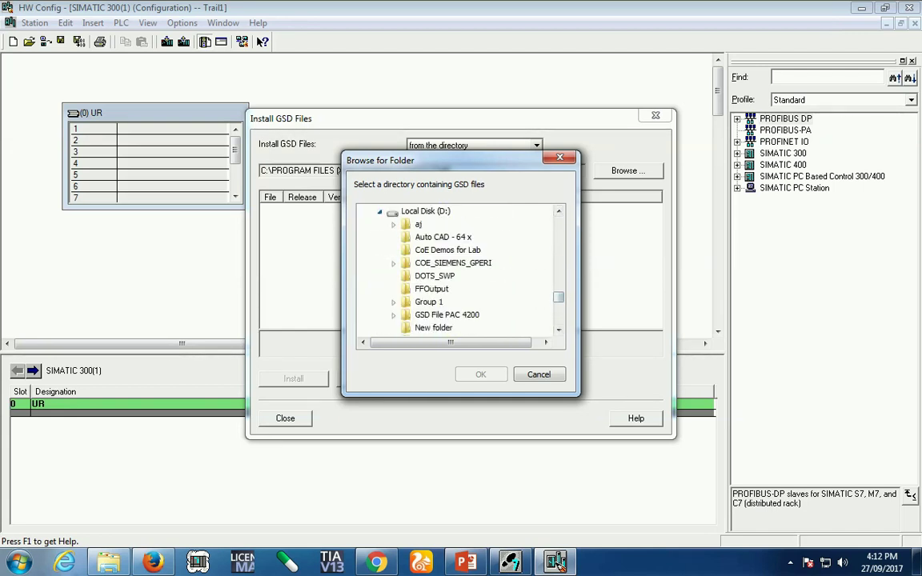
pyautogui.click(446, 316)
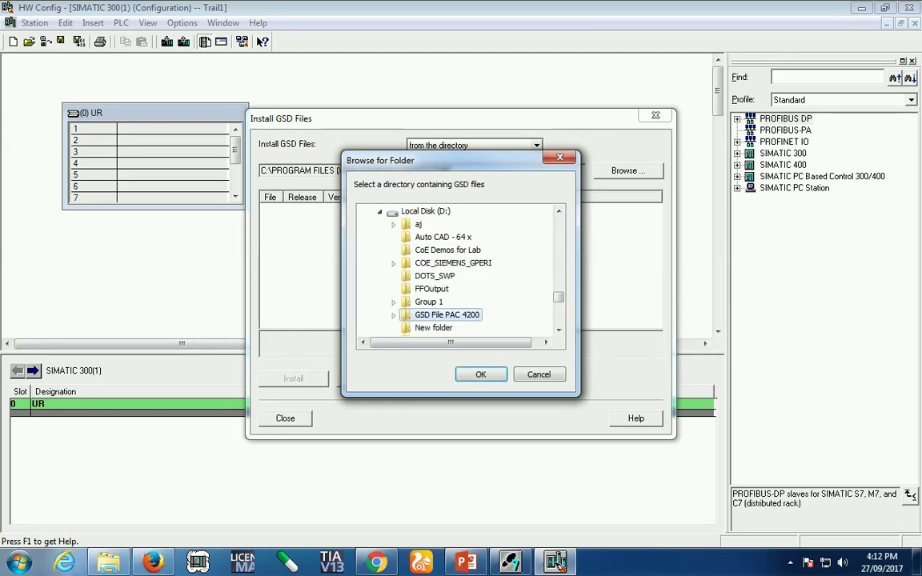
pyautogui.click(481, 375)
pyautogui.press('Return')
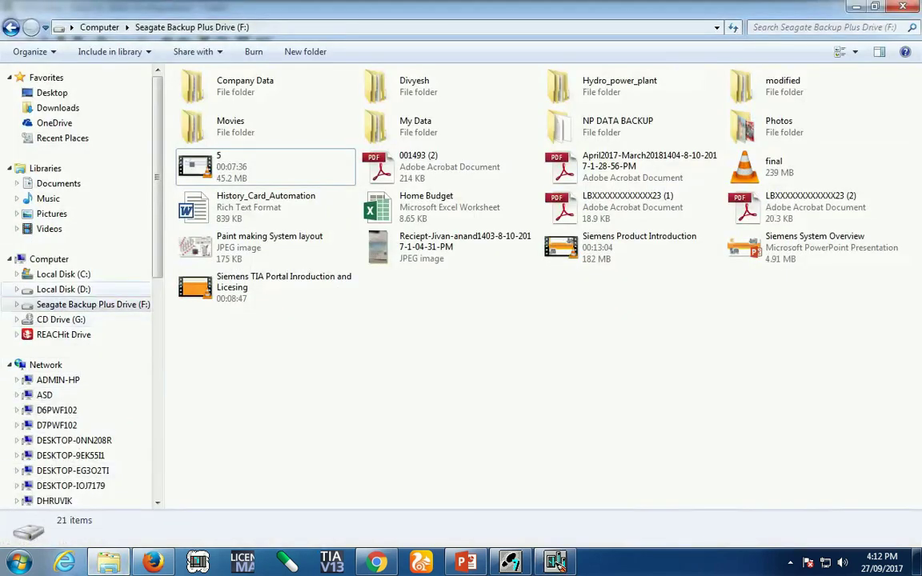
# Switch to Windows Explorer and extract the gsd_pac4200_v40 archive within the GSD File PAC 4200 folder on Local Disk (D:)
pyautogui.click(63, 289)
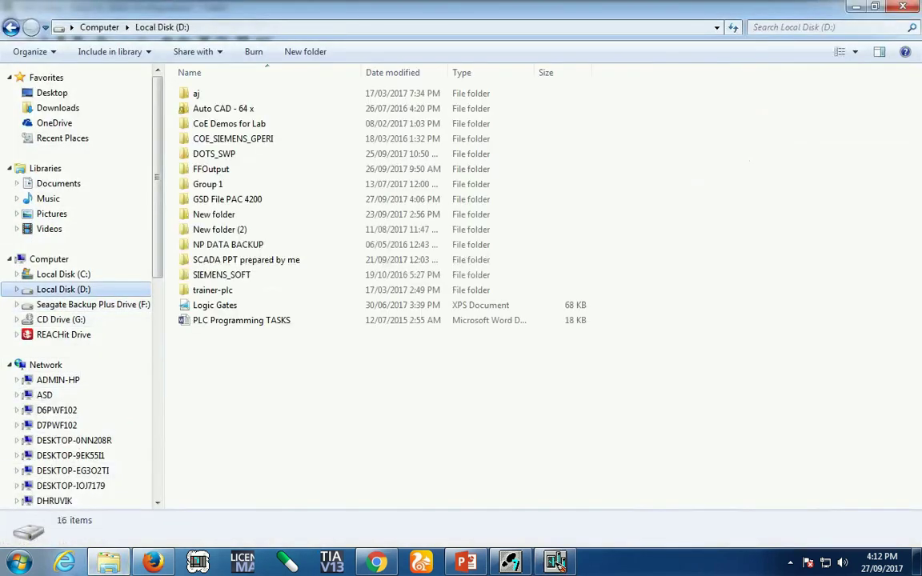
pyautogui.doubleClick(240, 198)
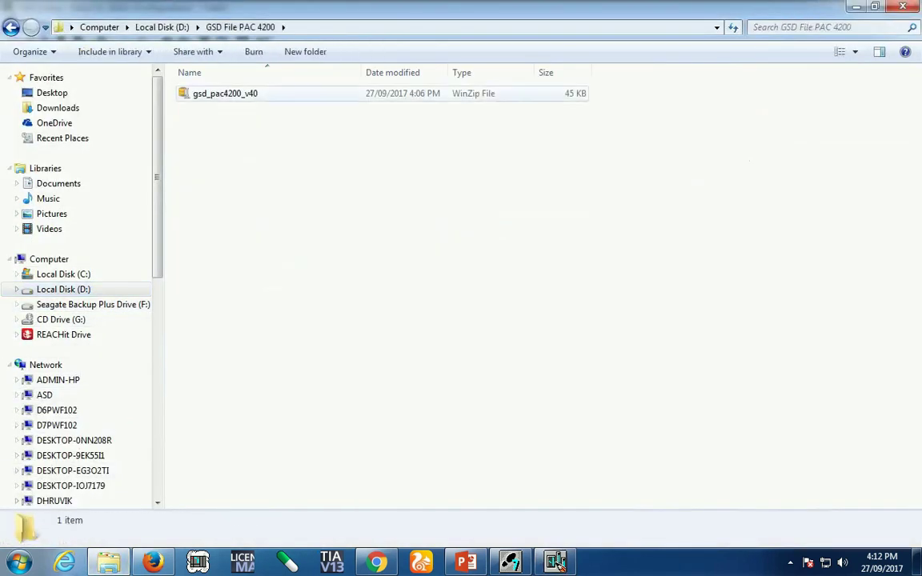
pyautogui.click(225, 94)
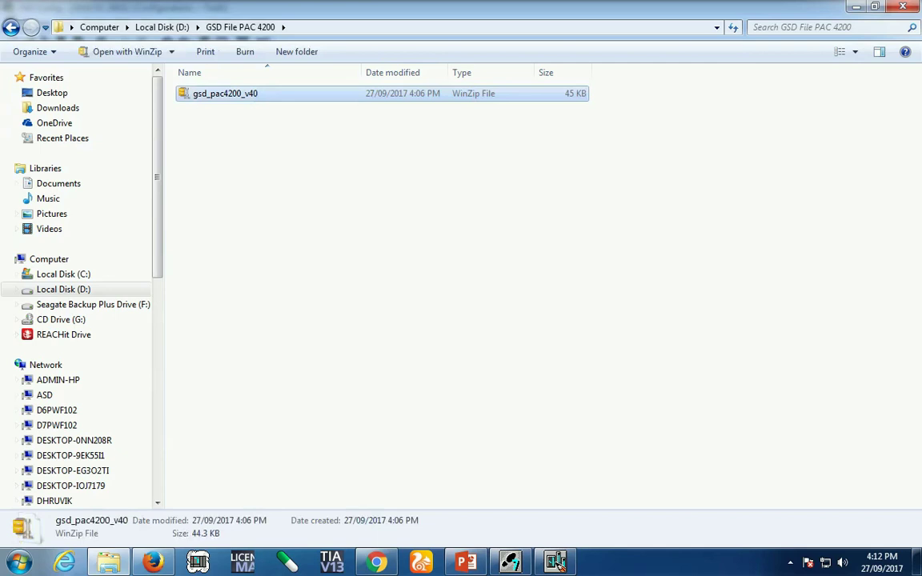
pyautogui.rightClick(246, 93)
pyautogui.click(280, 166)
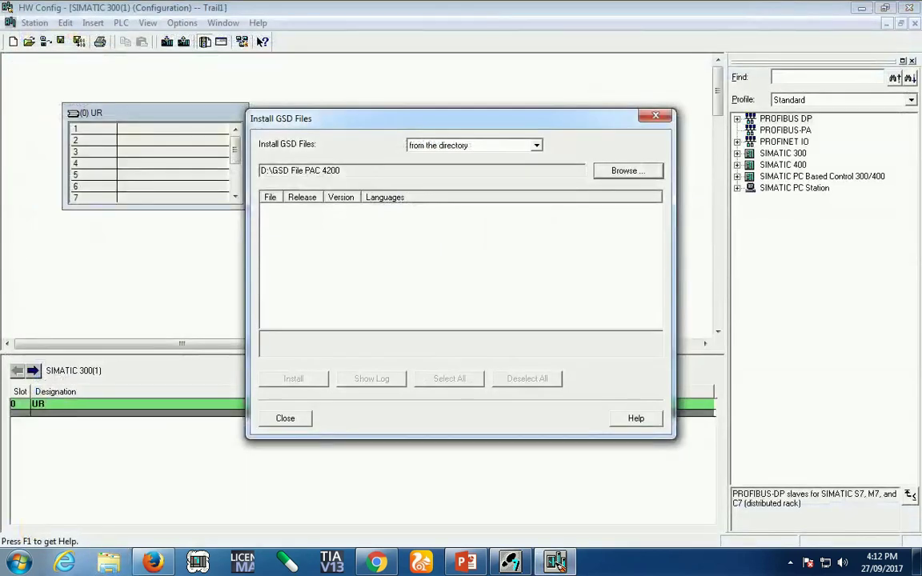
# Back in HW Config, reload D:\GSD File PAC 4200 and install all its GSD files, replacing the already installed ones
pyautogui.click(628, 171)
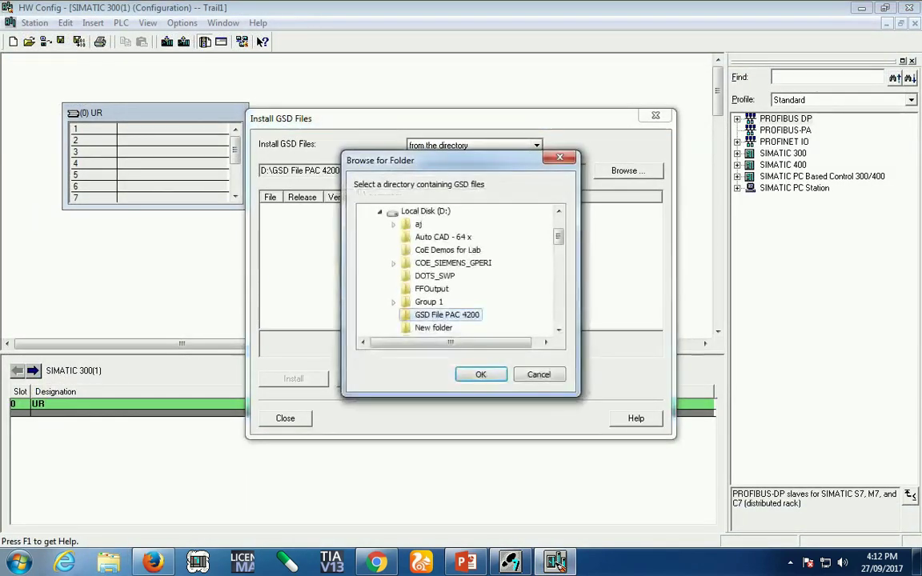
pyautogui.press('Return')
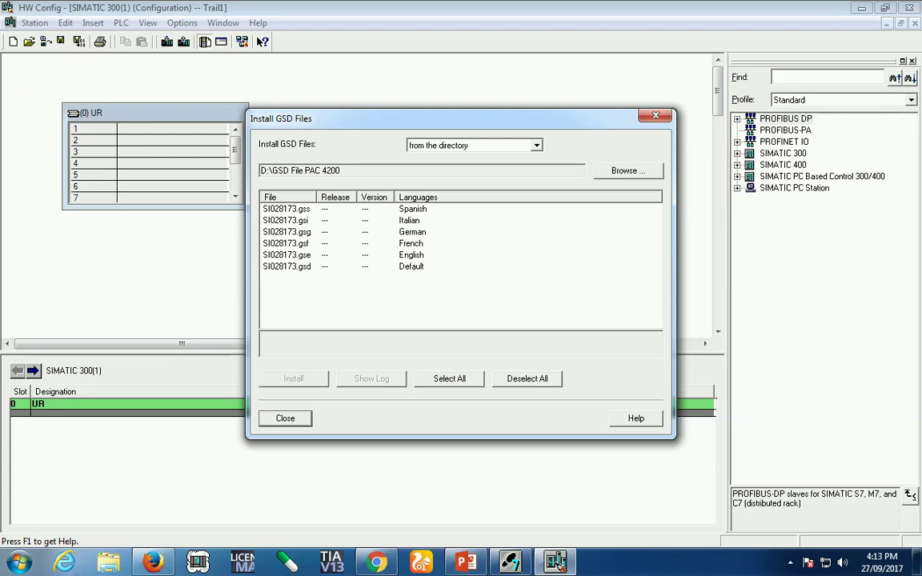
pyautogui.click(449, 379)
pyautogui.click(293, 378)
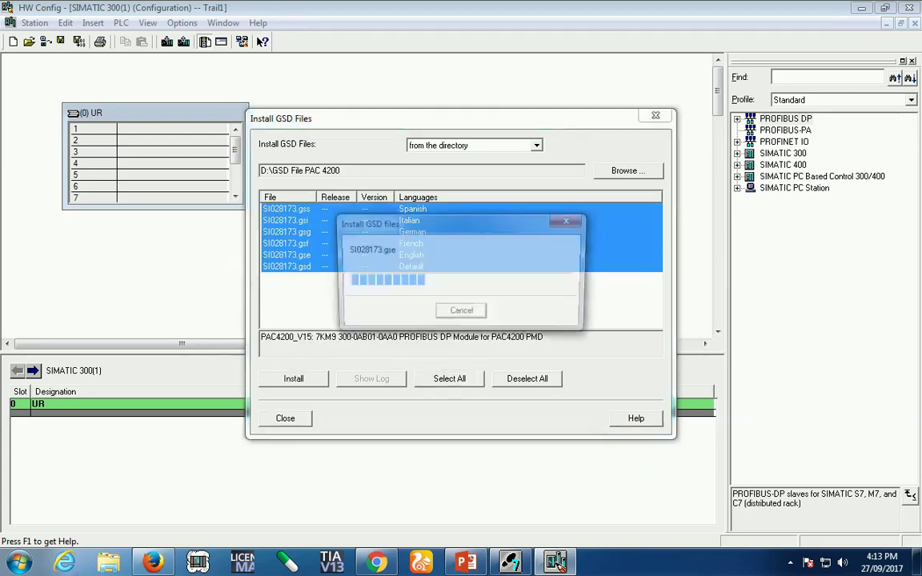
pyautogui.click(350, 329)
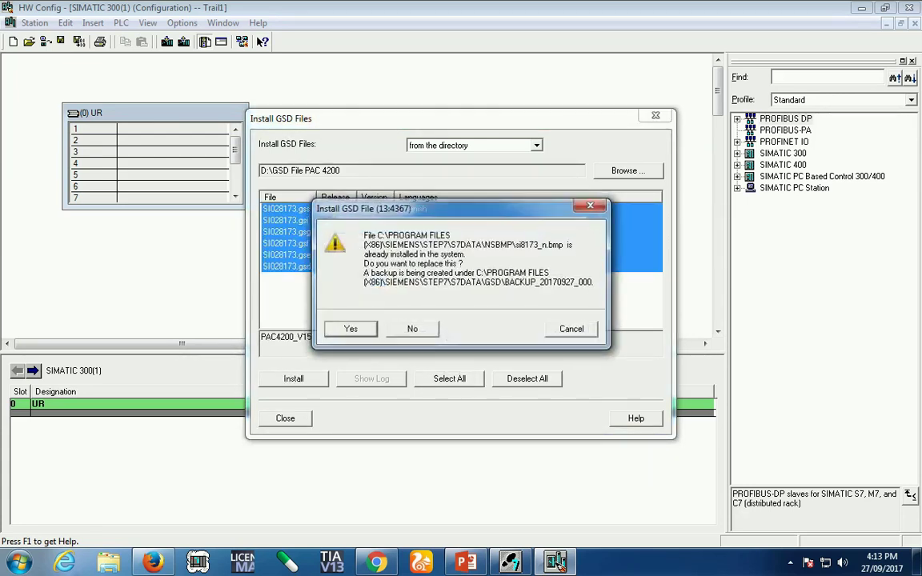
pyautogui.press('Return')
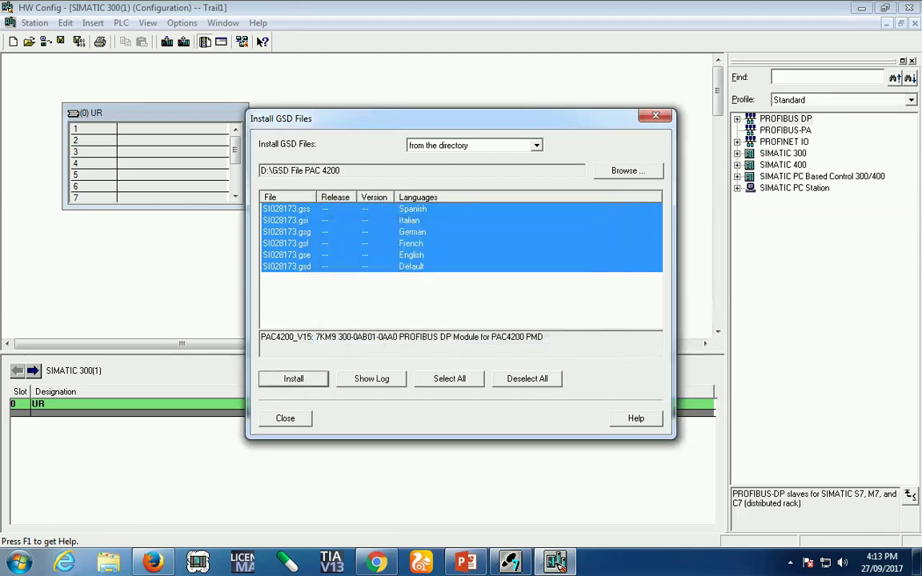
pyautogui.press('Escape')
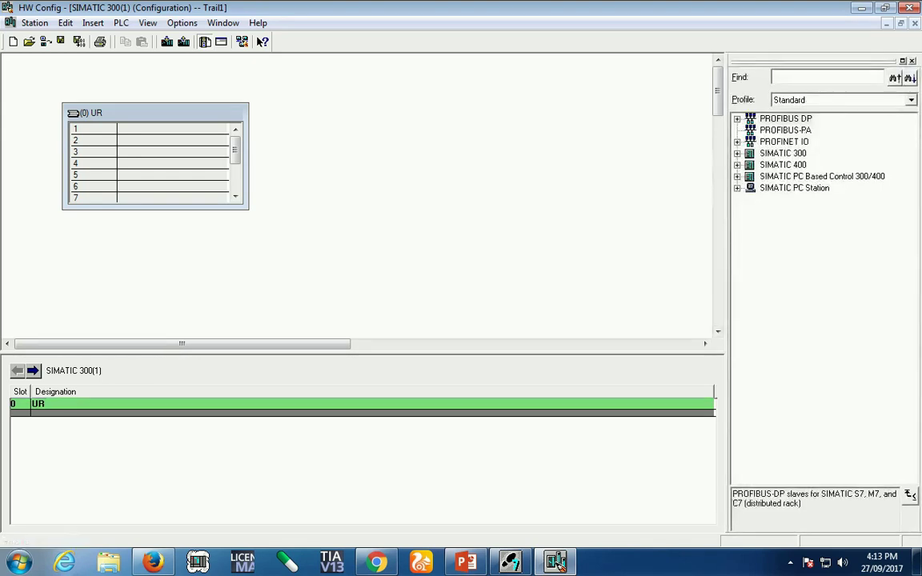
# Insert CPU 314C-2 PN/DP (6ES7 314-6EH04-0AB0, V3.3) into slot 2 of the rack, accepting the default Ethernet interface parameters
pyautogui.click(737, 154)
pyautogui.click(751, 188)
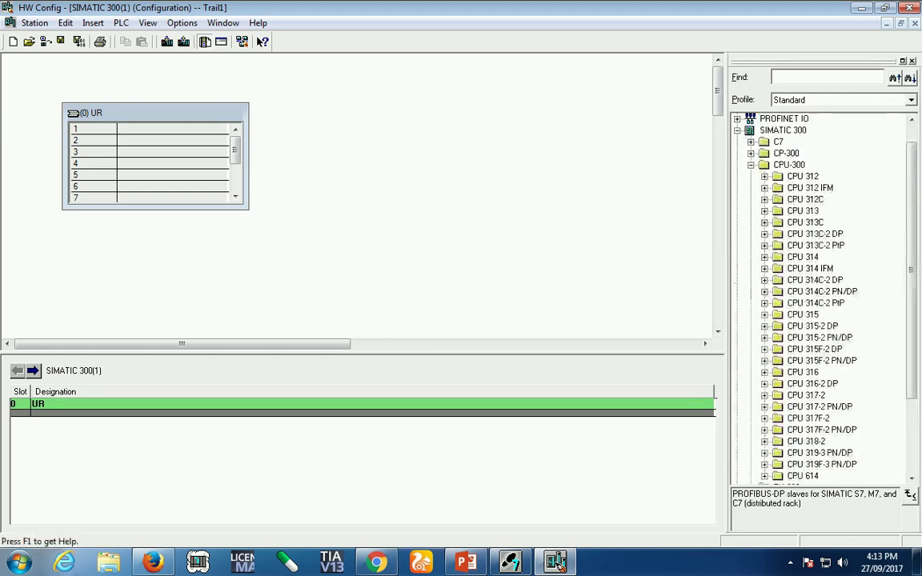
pyautogui.click(765, 291)
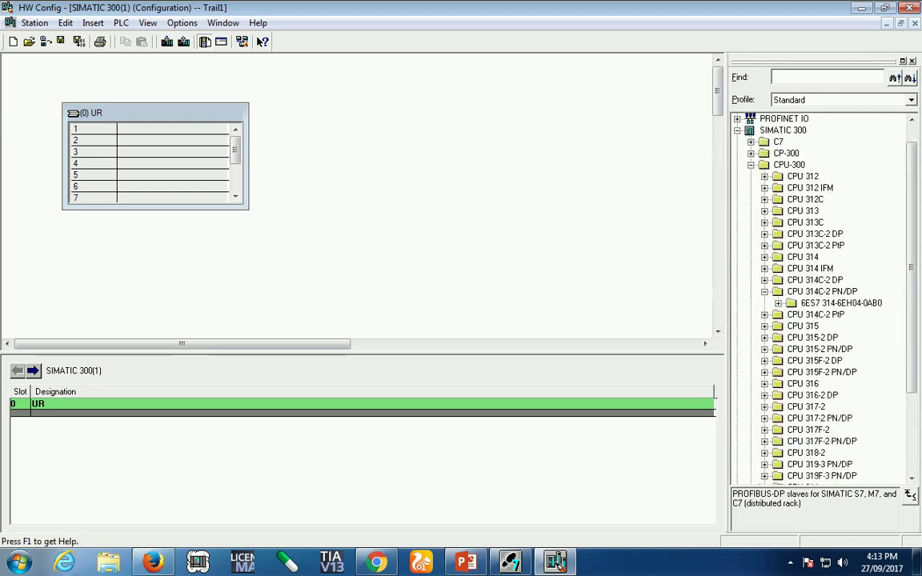
pyautogui.click(778, 304)
pyautogui.moveTo(823, 314); pyautogui.dragTo(157, 141)
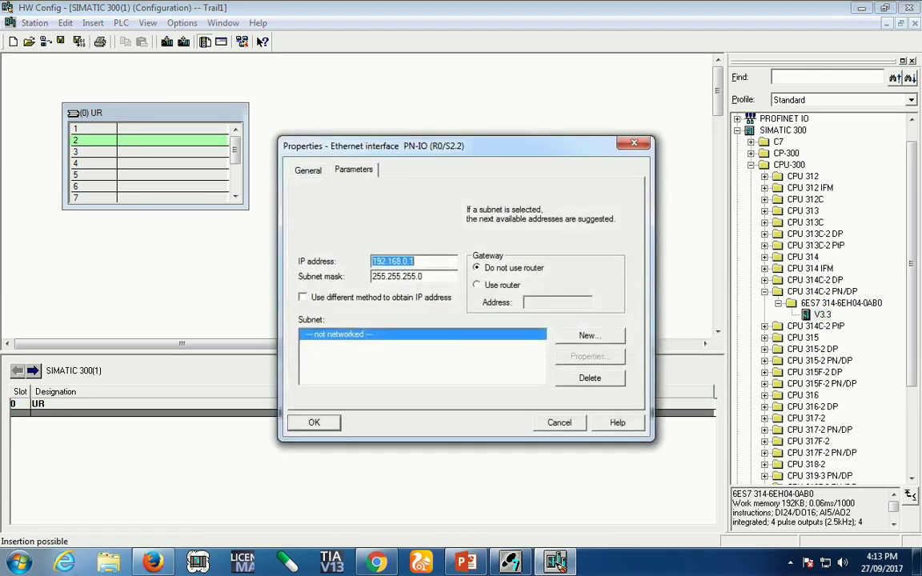
pyautogui.press('Return')
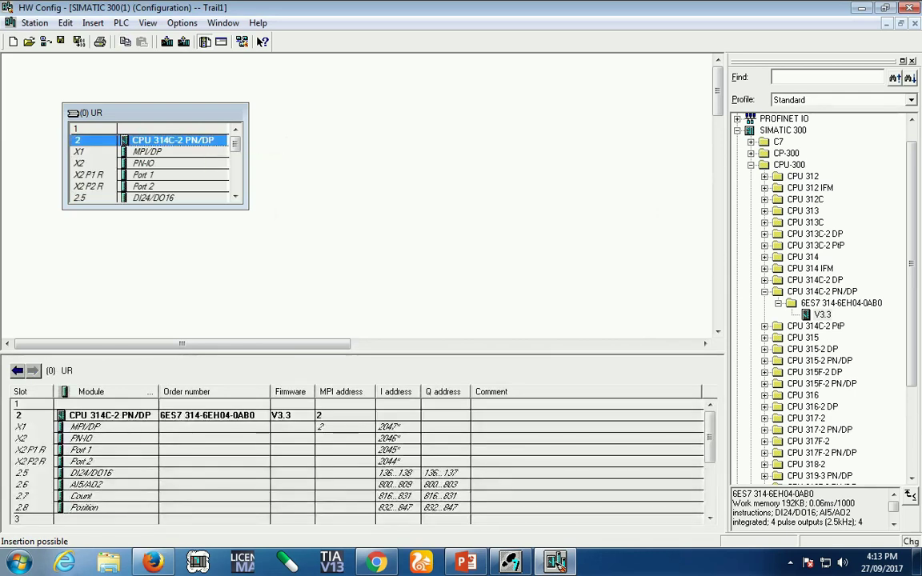
# Set the CPU's MPI/DP interface type to PROFIBUS and connect it to the PROFIBUS(1) 1.5 Mbps subnet at address 2
pyautogui.click(418, 285)
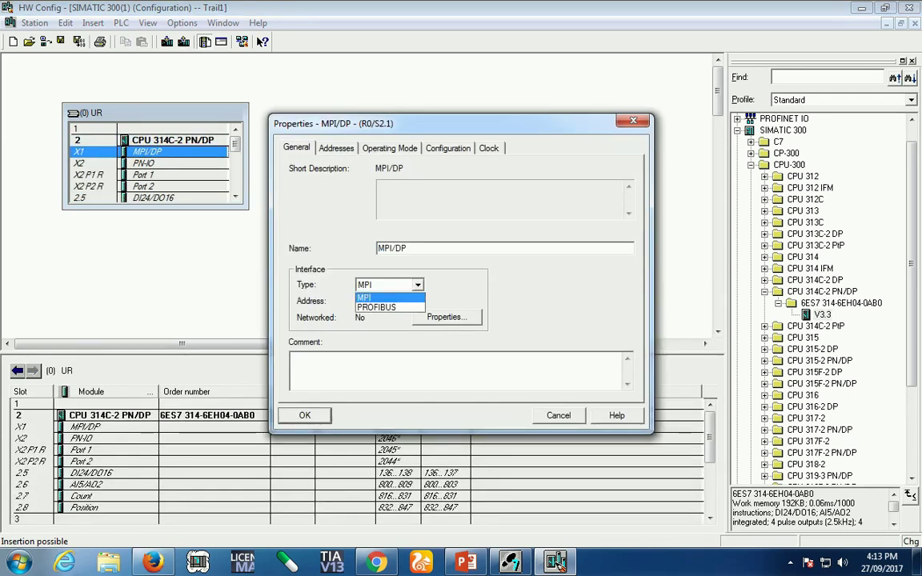
pyautogui.click(383, 308)
pyautogui.click(346, 288)
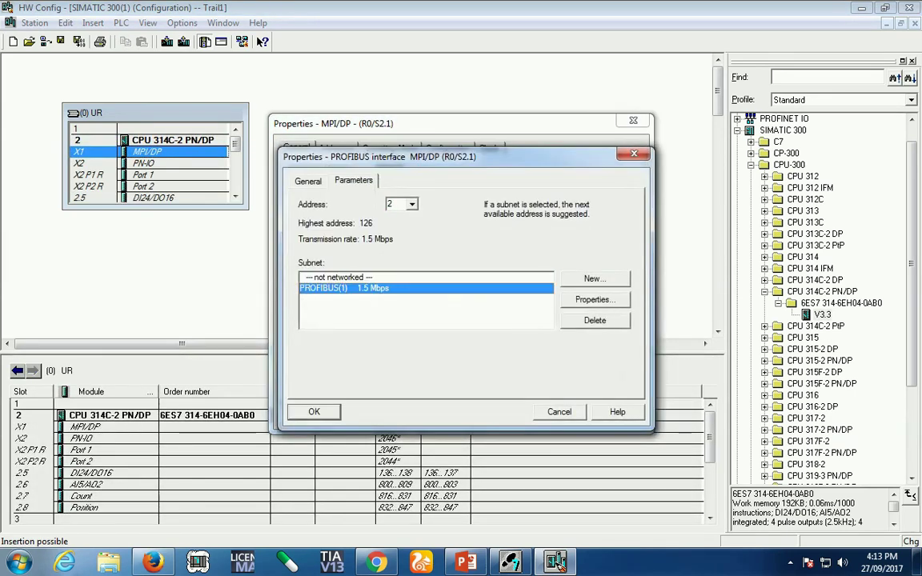
pyautogui.click(314, 412)
pyautogui.press('Return')
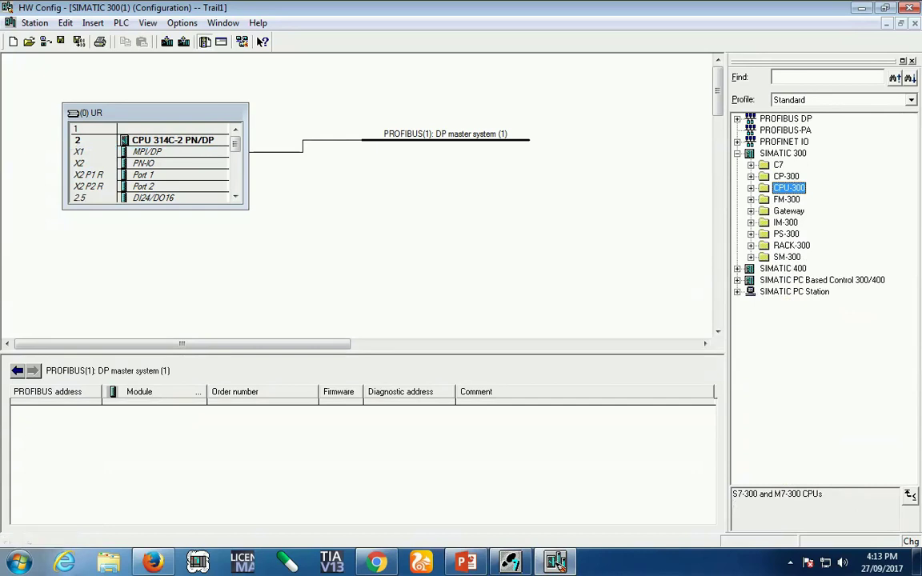
# Collapse SIMATIC 300 in the hardware catalog and expand PROFIBUS DP down to the SENTRON Monitoring Devices PAC4200 folder
pyautogui.click(737, 153)
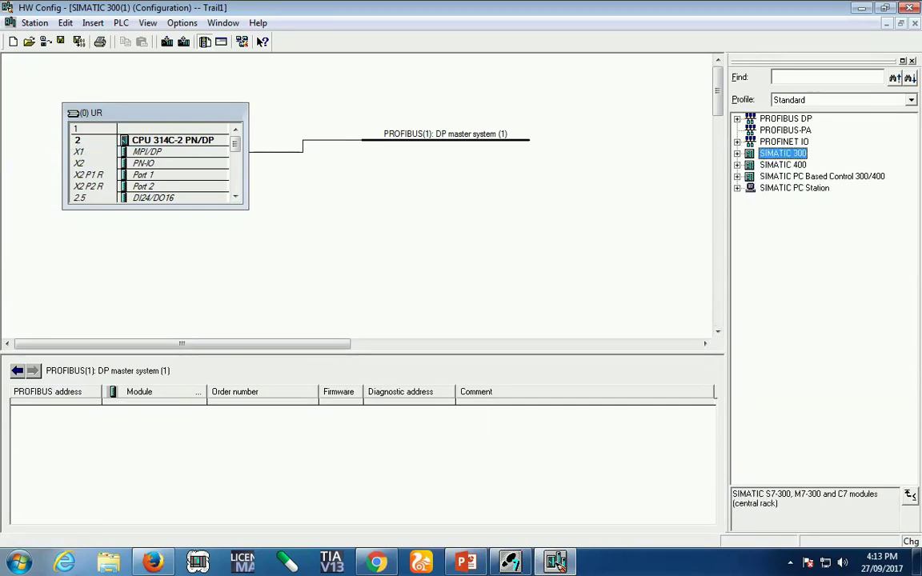
pyautogui.click(737, 118)
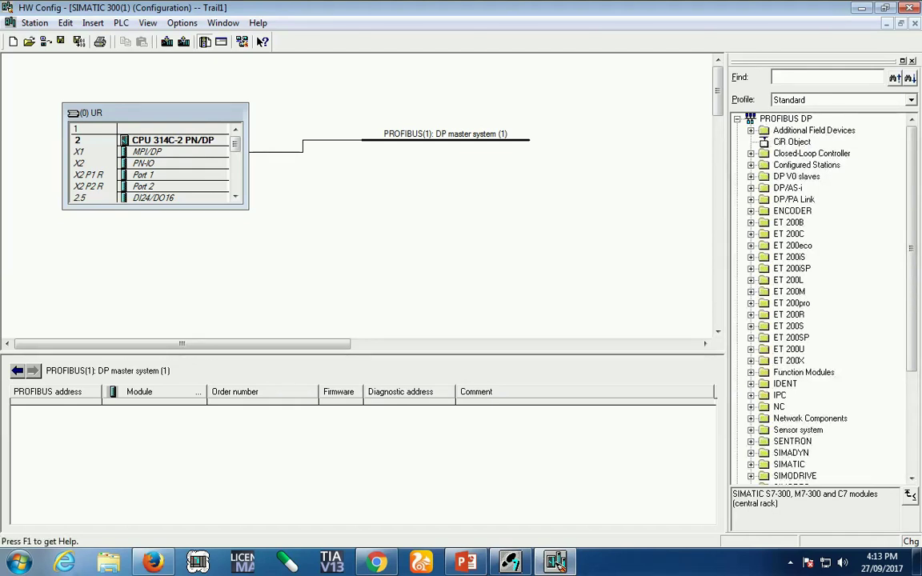
pyautogui.scroll(-1, 825, 297)
pyautogui.scroll(-2, 825, 296)
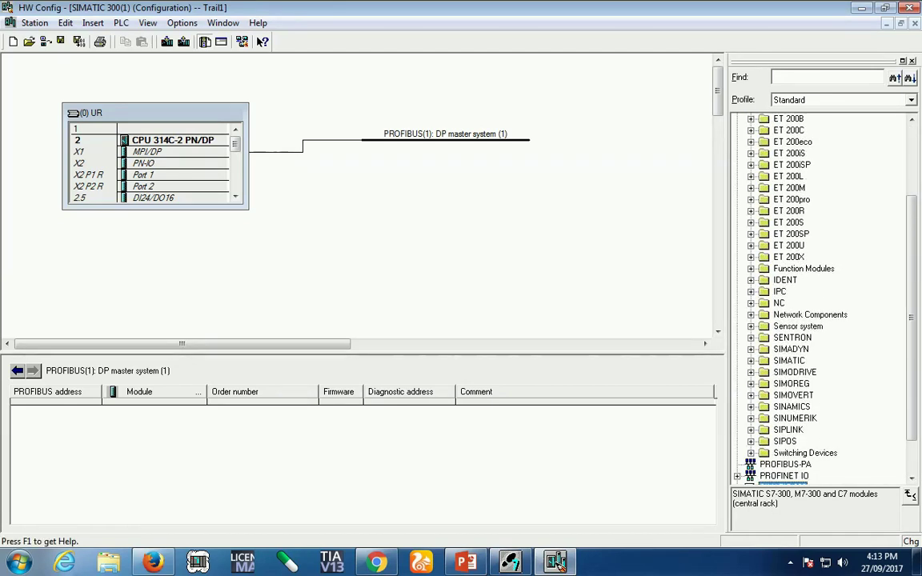
pyautogui.click(793, 338)
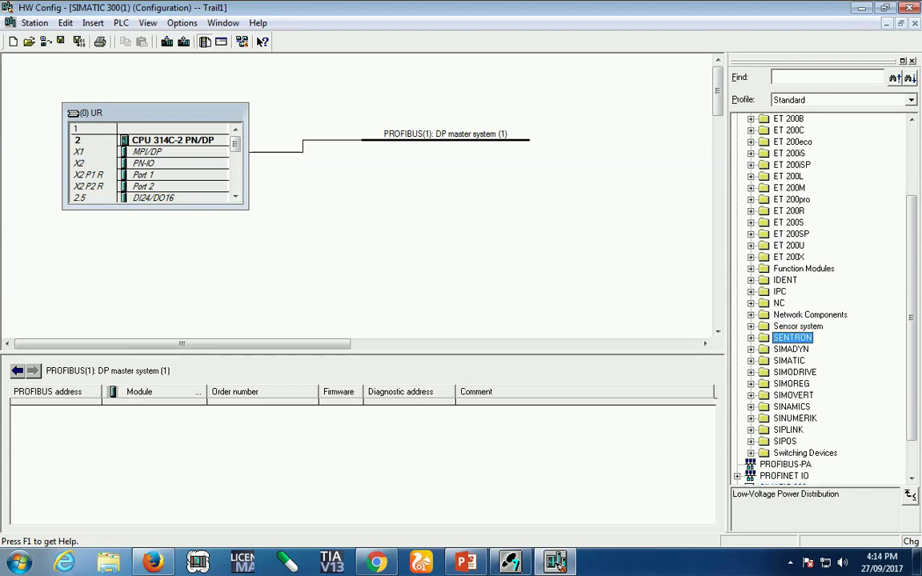
pyautogui.click(751, 338)
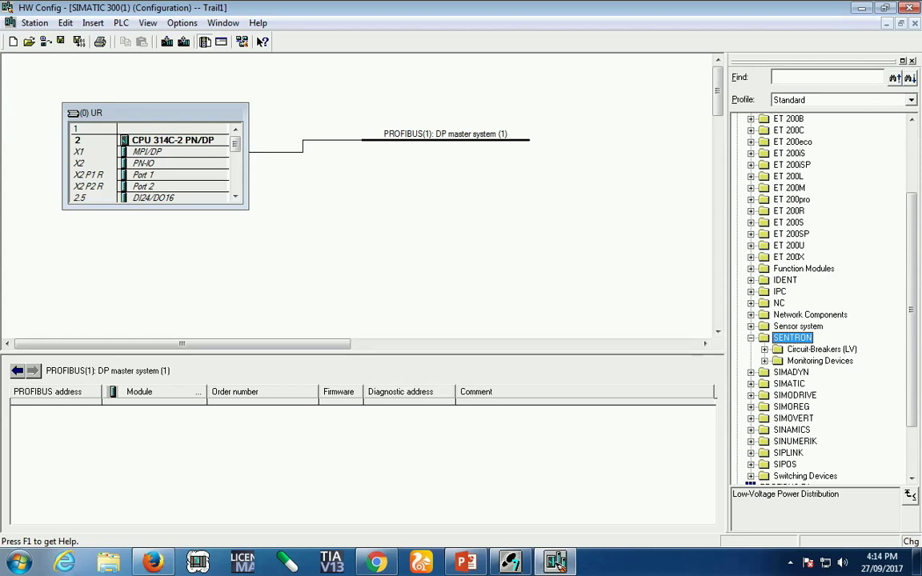
pyautogui.click(765, 361)
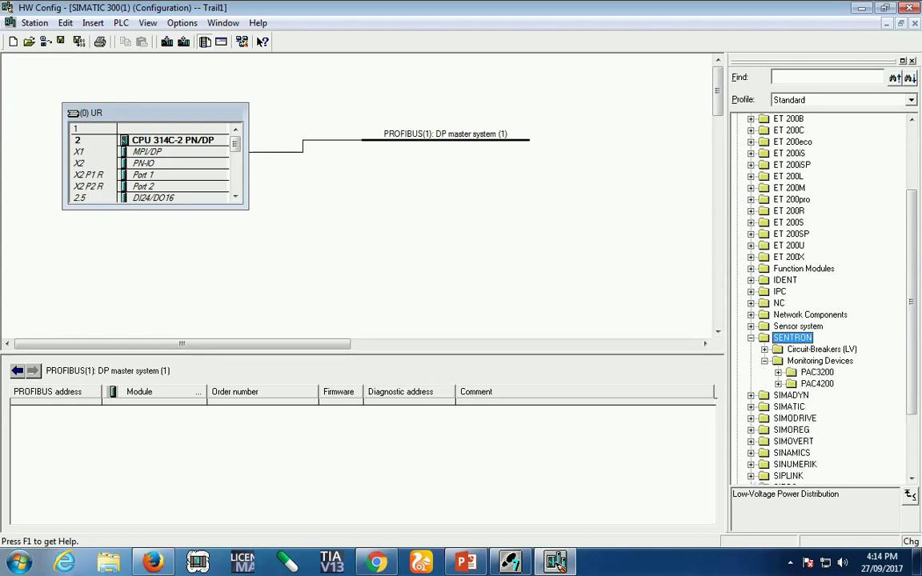
pyautogui.click(817, 385)
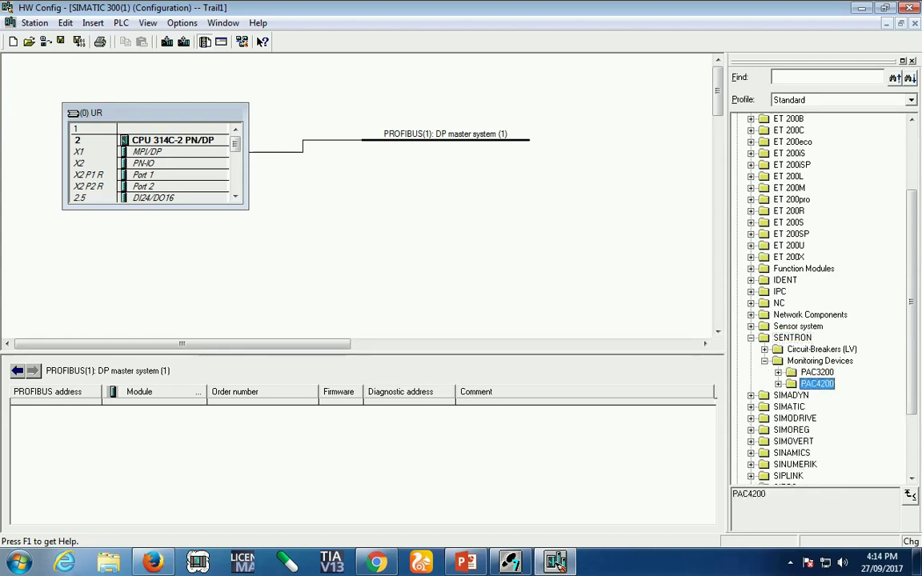
pyautogui.click(778, 385)
# Add the PAC4200 PROFIBUS DP module (7KM9 300-0AB00-0AA0) to the PROFIBUS(1) DP master system at address 5 and select it
pyautogui.click(831, 396)
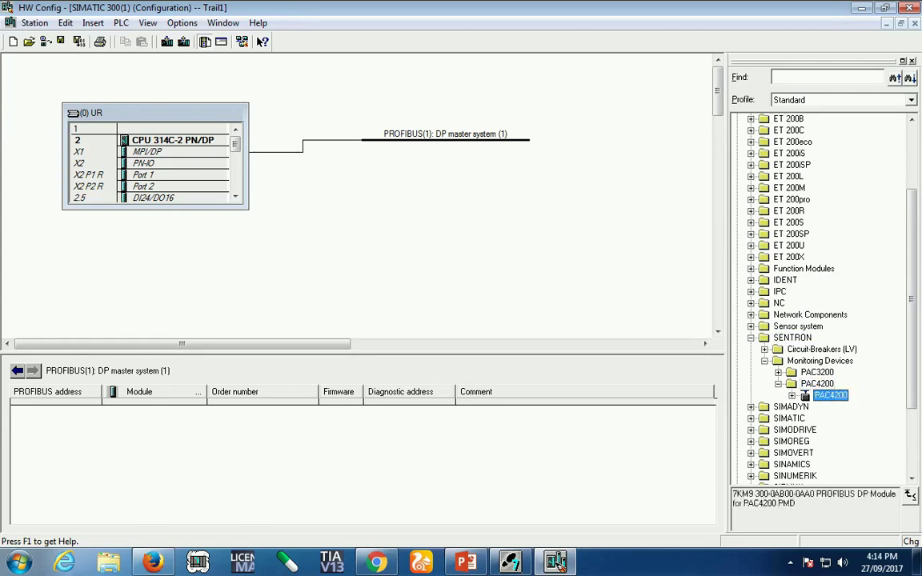
pyautogui.doubleClick(831, 396)
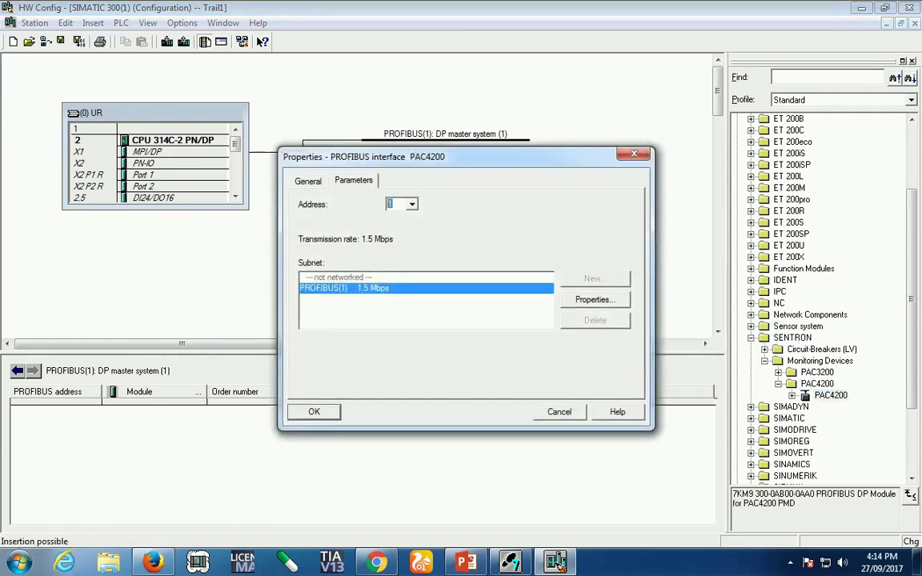
pyautogui.write('5')
pyautogui.press('Return')
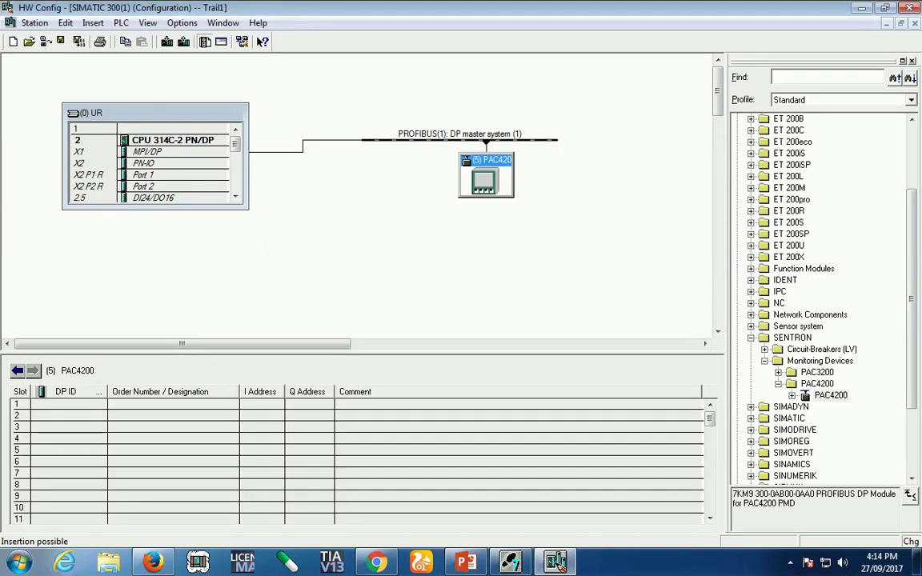
pyautogui.click(486, 178)
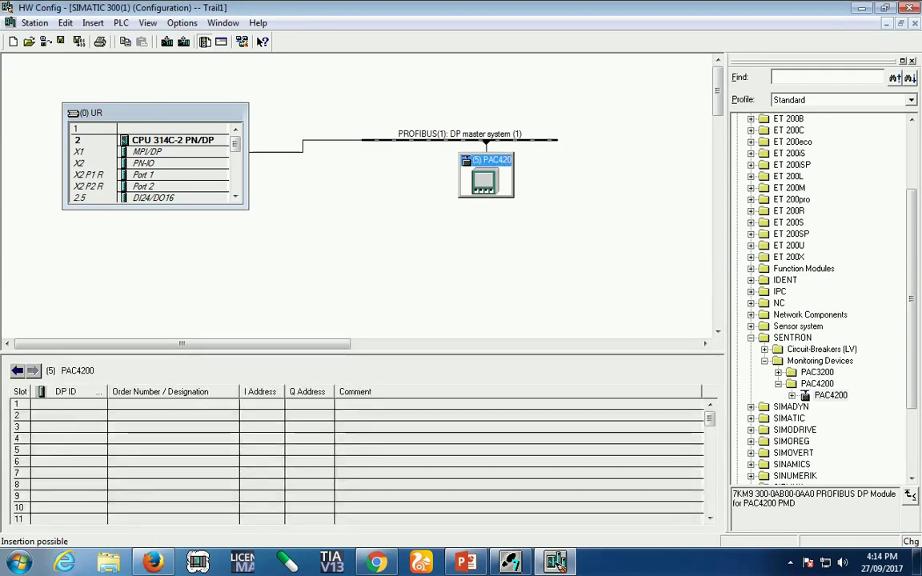